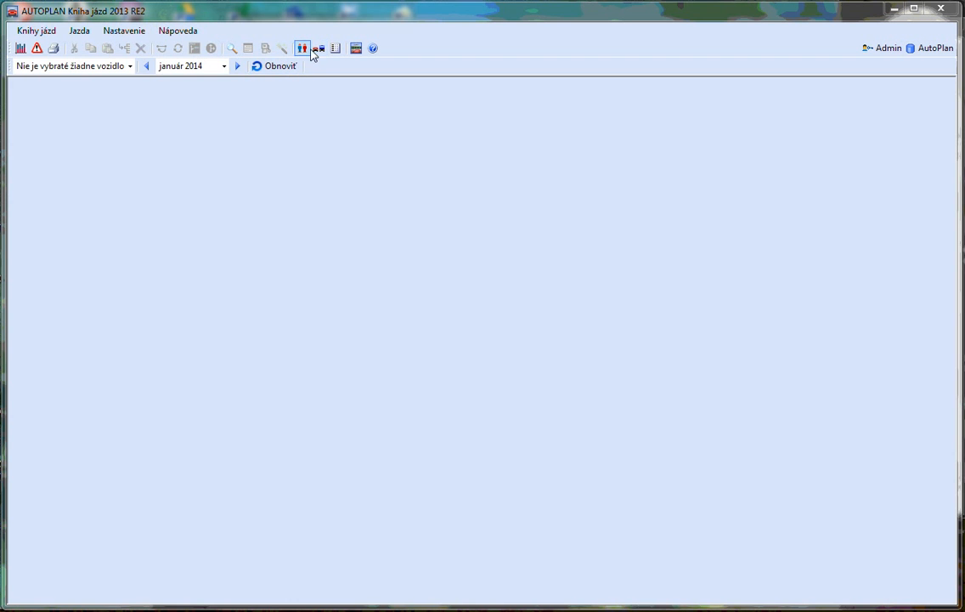
Create a new company record in Firmy a zamestnanci and name it ABC s.r.o
click(119, 34)
click(135, 46)
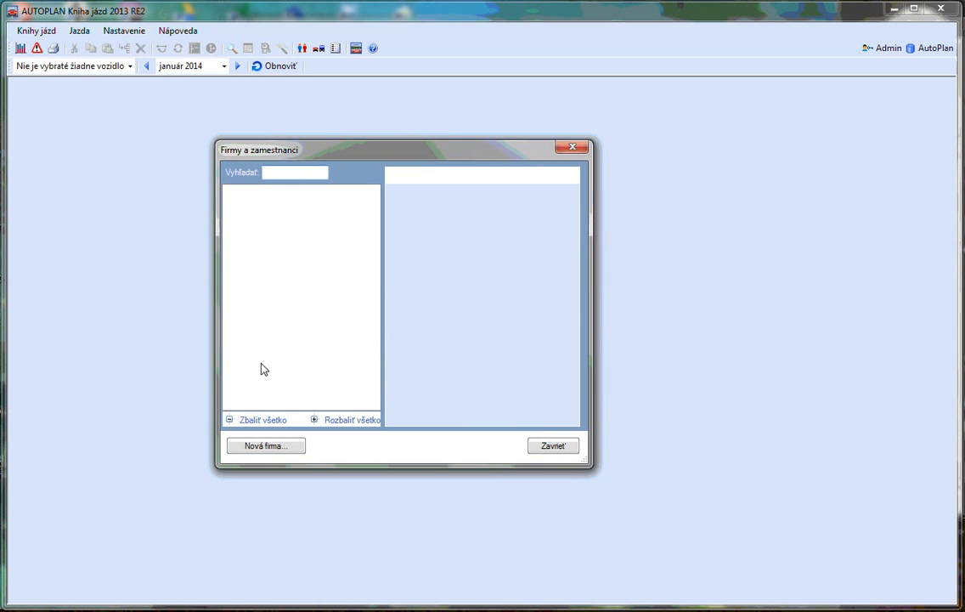
click(279, 449)
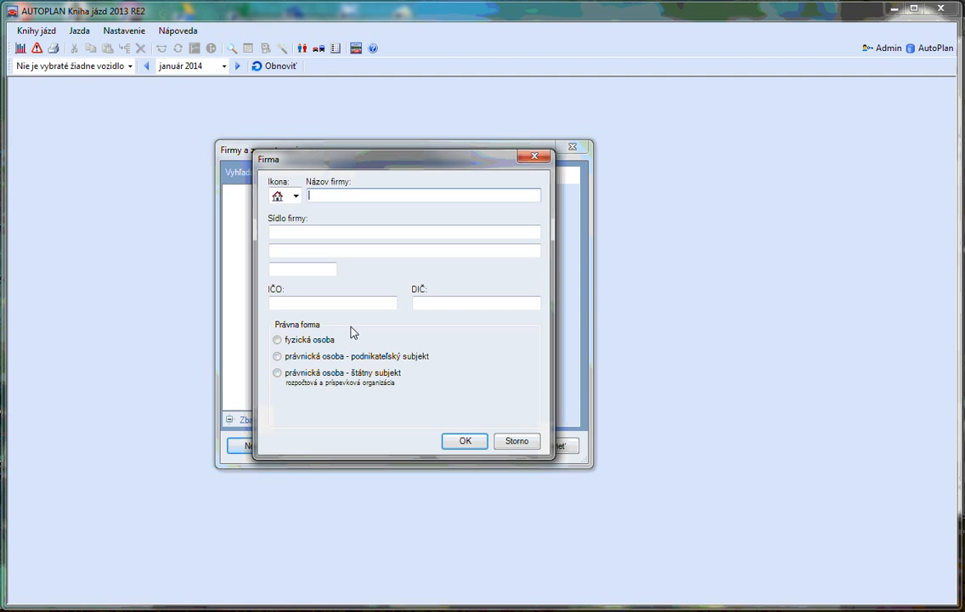
text(ABC s.r.o.)
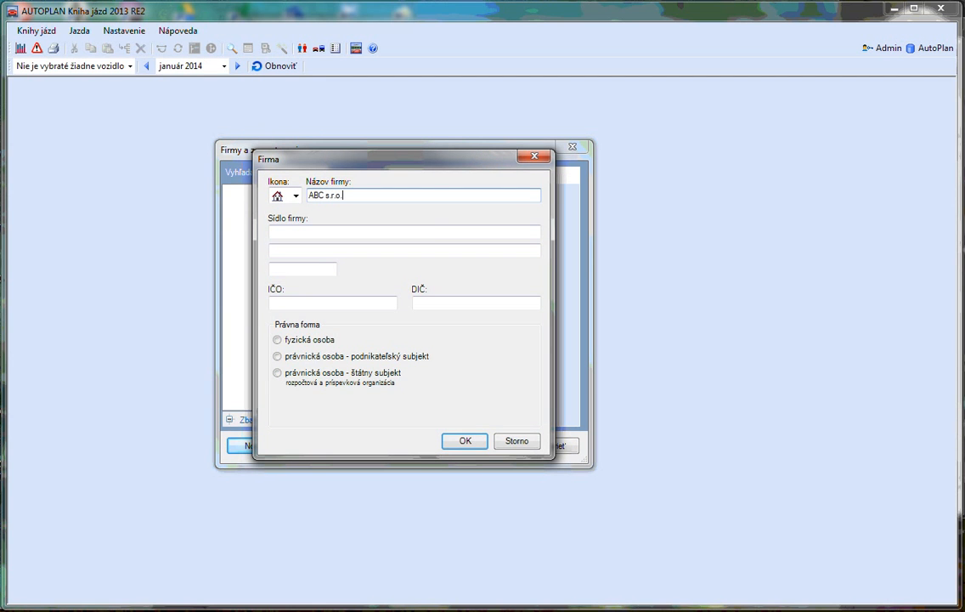
Fill in the company's registered address (Sídlo firmy) with its street, city and postal code
click(312, 237)
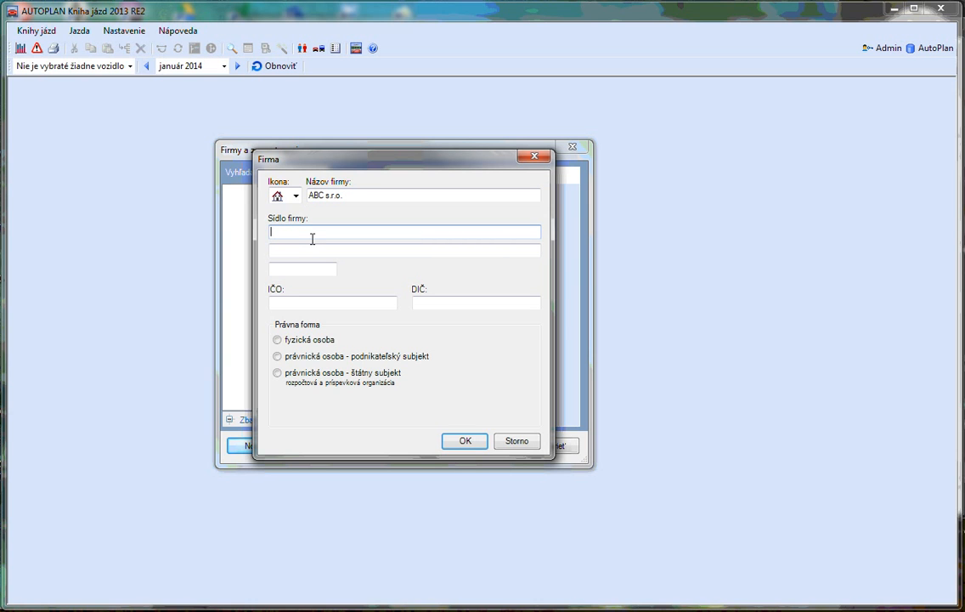
text(Čajkovského 20)
click(290, 252)
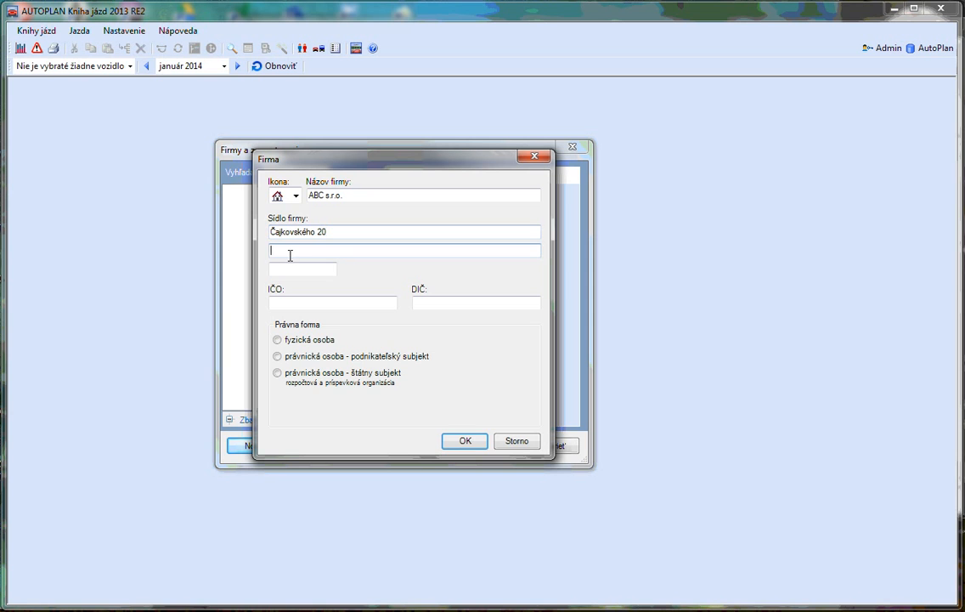
text(Bratislava)
key(Tab)
text(82103)
Enter the company's IČO, set its legal form to "právnická osoba - podnikateľský subjekt" and save the company
click(299, 305)
text(1)
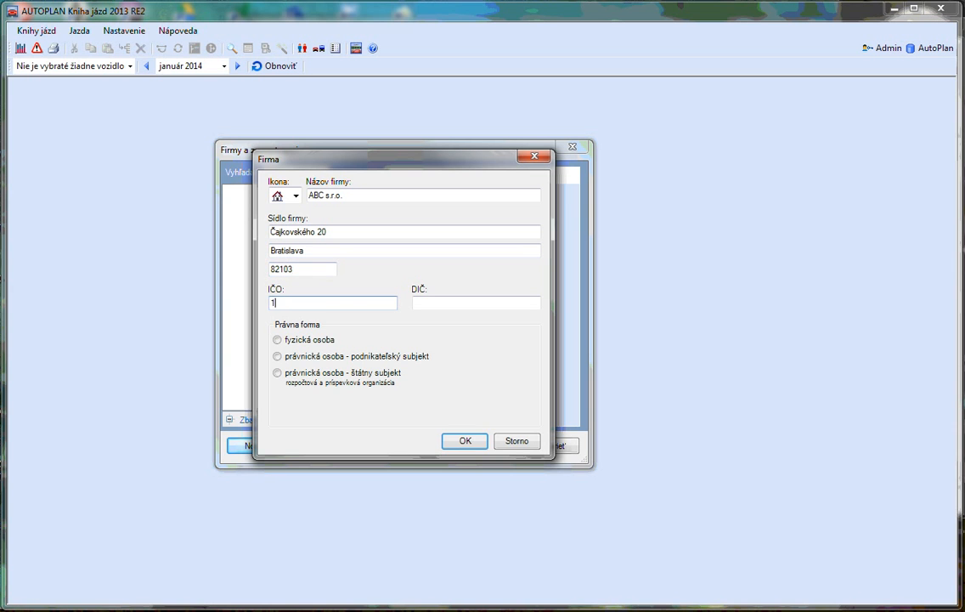
text(2345678)
click(278, 357)
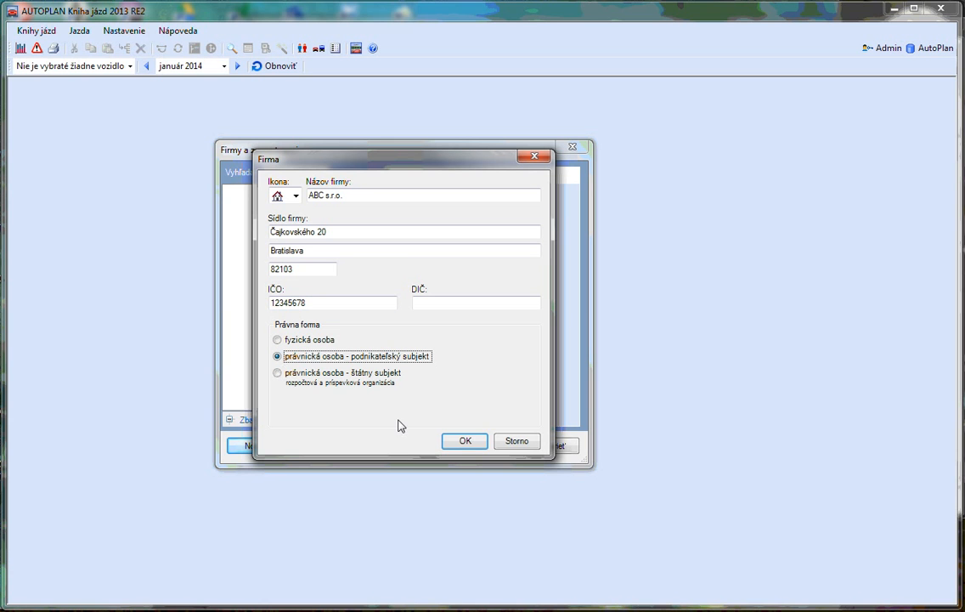
click(472, 444)
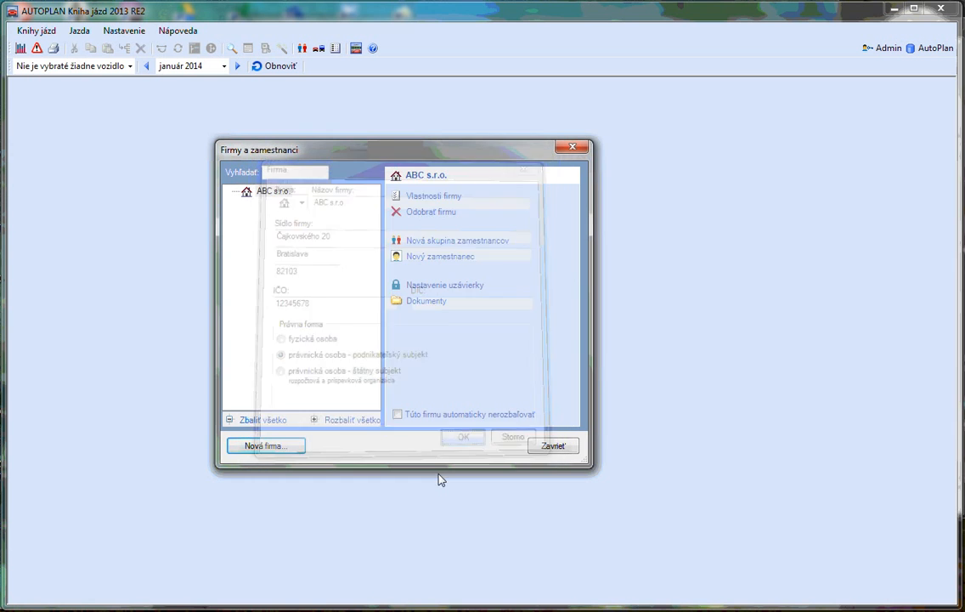
Add a new employee to ABC s.r.o. with surname and first name, then save and close Firmy a zamestnanci
click(430, 264)
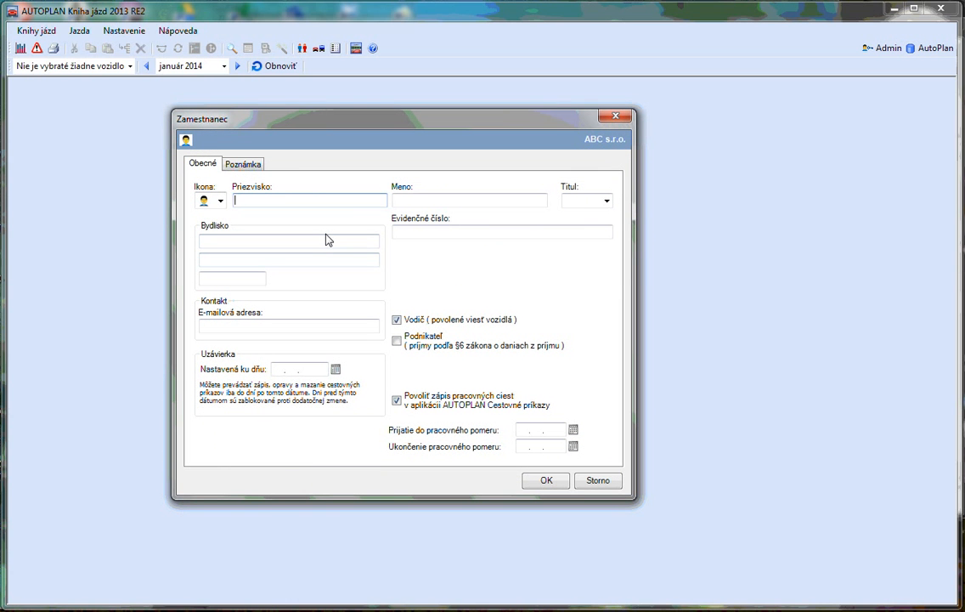
text(Hraško)
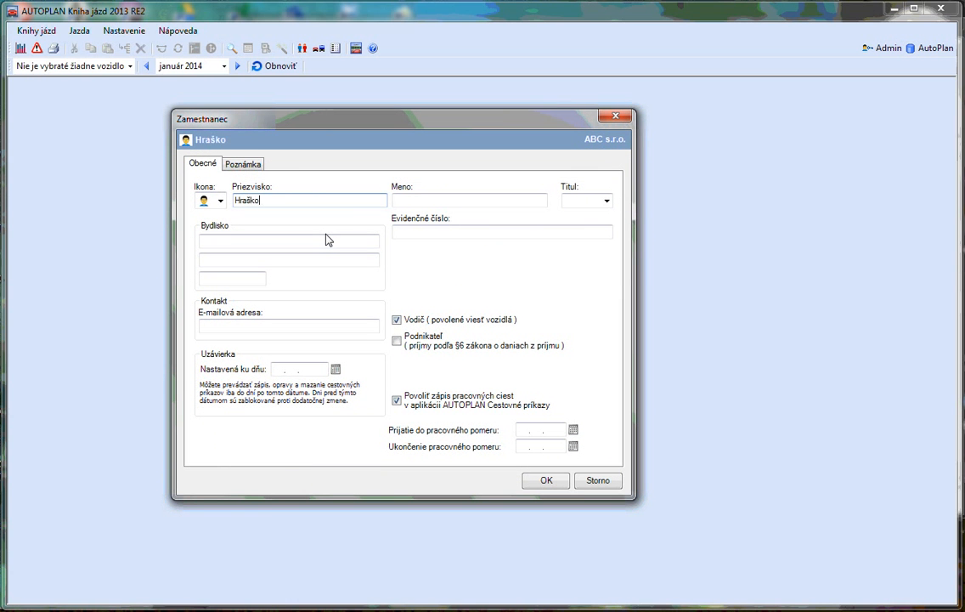
click(415, 208)
text(Janko)
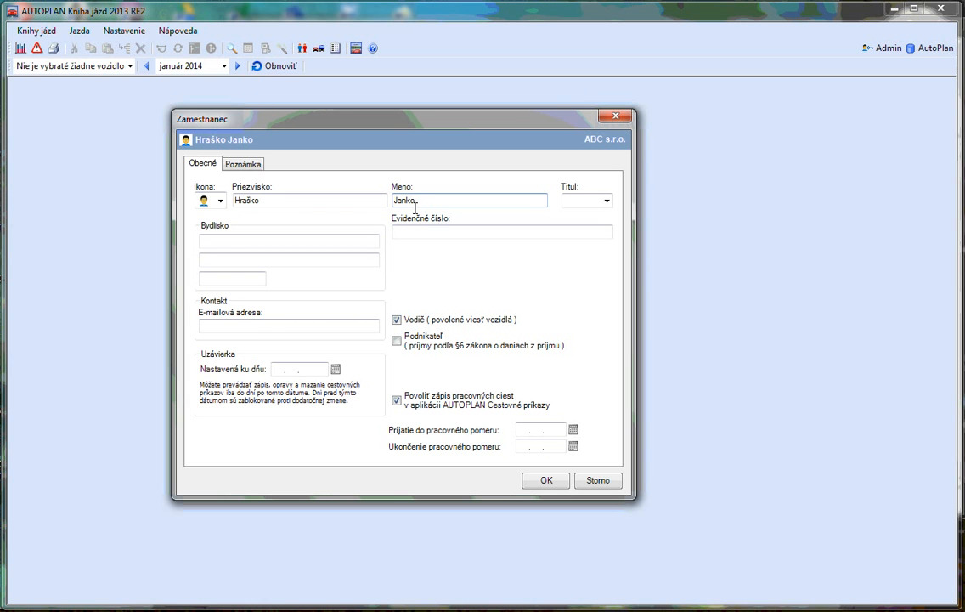
click(607, 201)
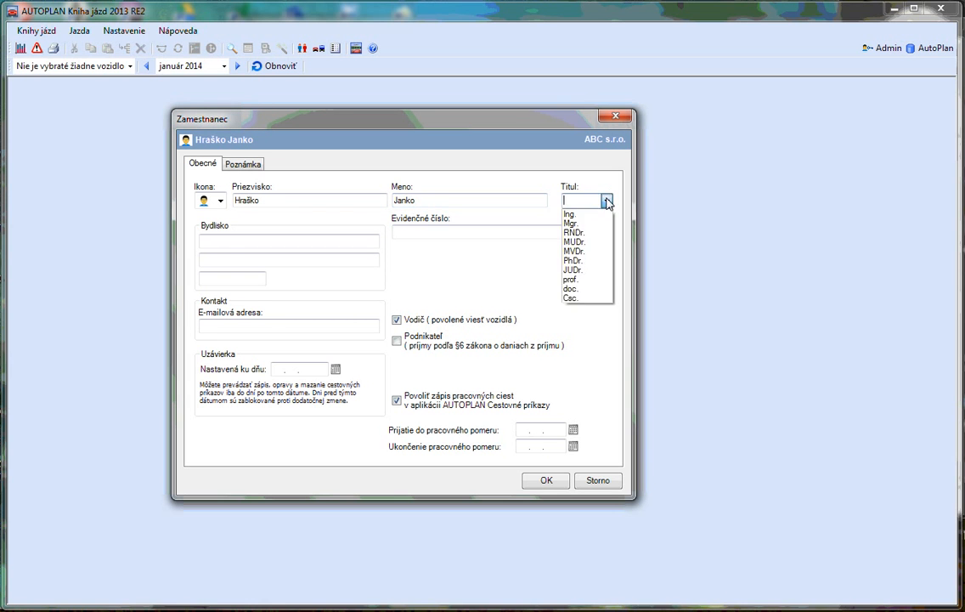
click(606, 200)
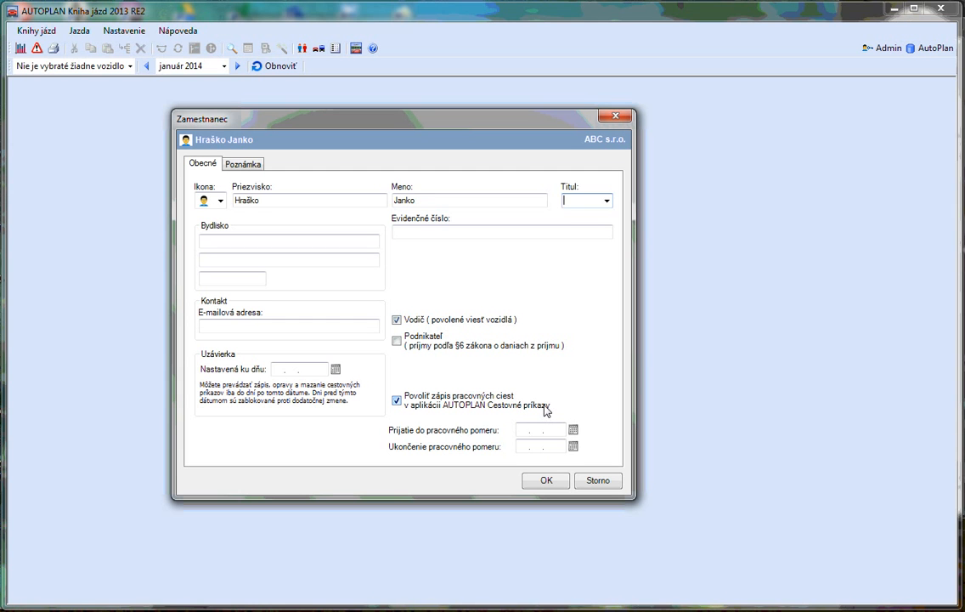
click(546, 481)
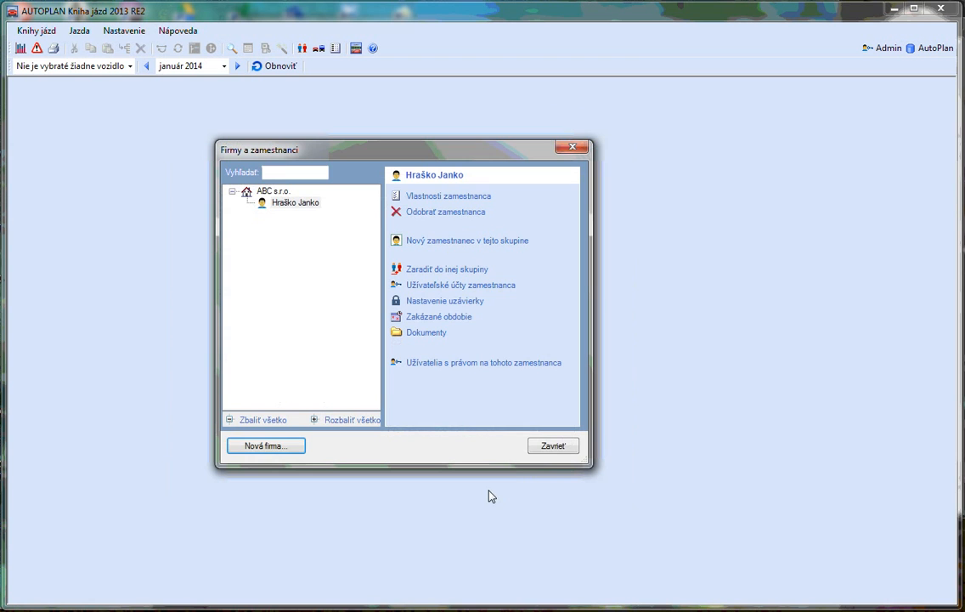
click(557, 451)
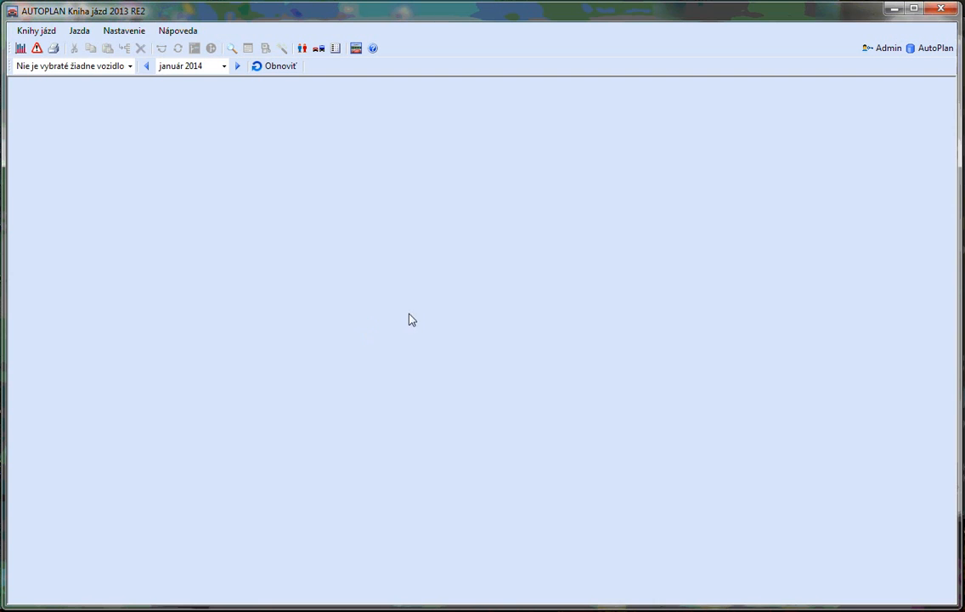
Create a new vehicle in Vozidlá and give it the blue car icon
click(131, 32)
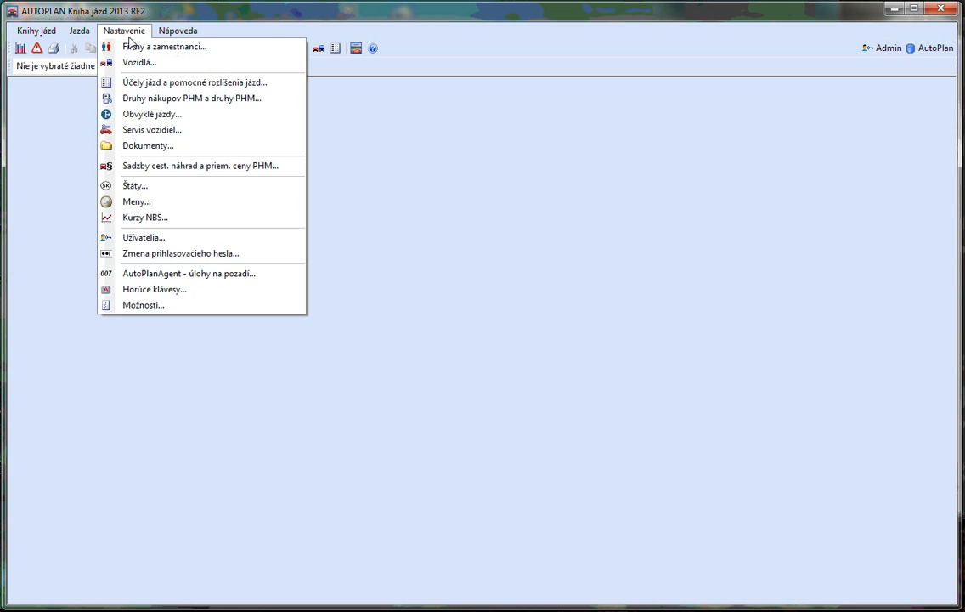
click(136, 62)
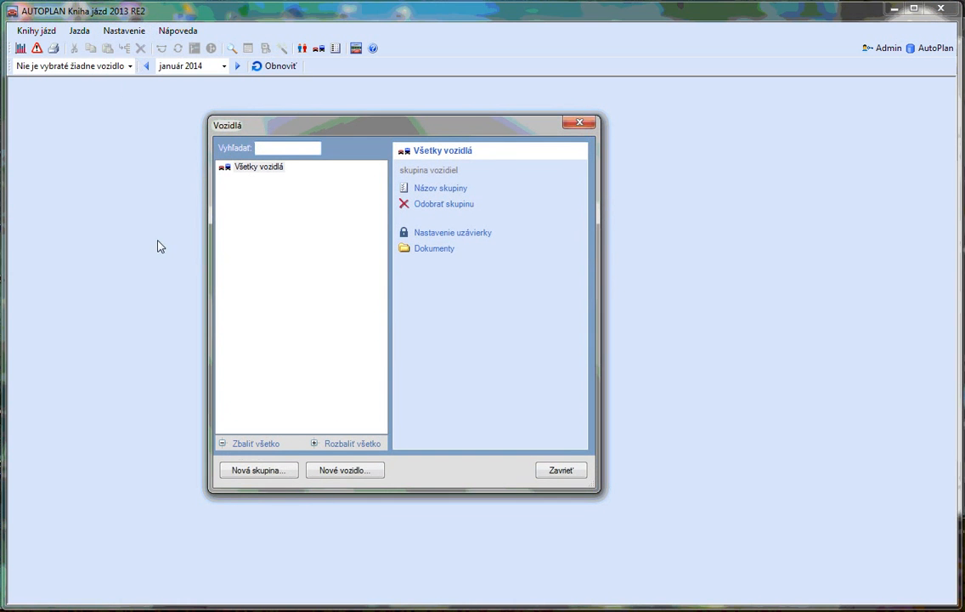
click(343, 472)
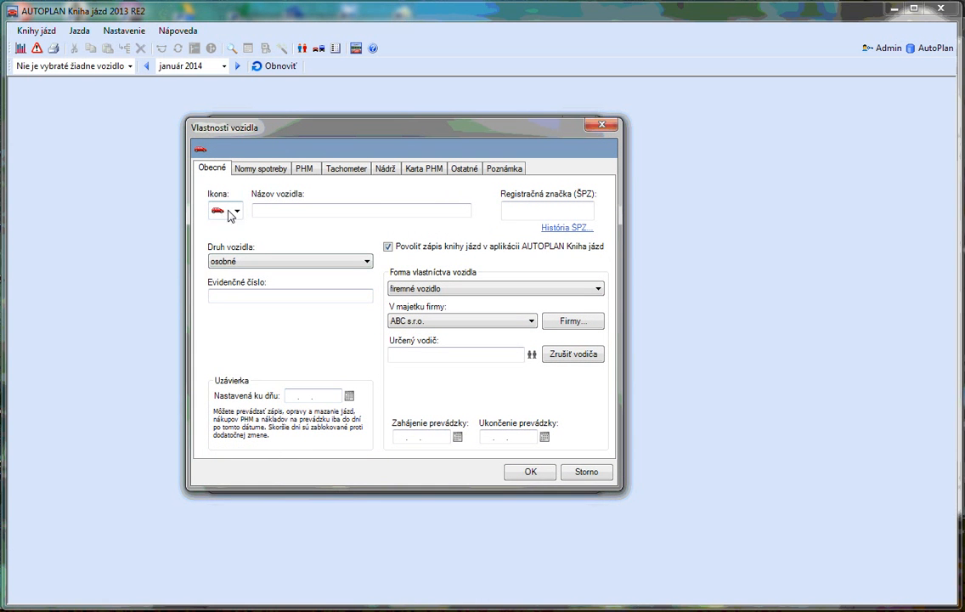
click(237, 211)
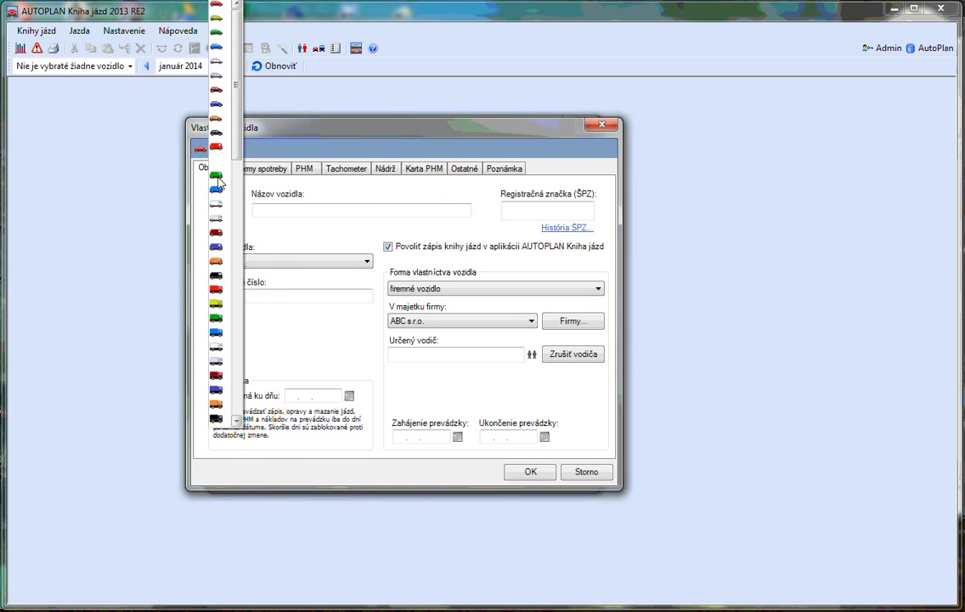
click(198, 51)
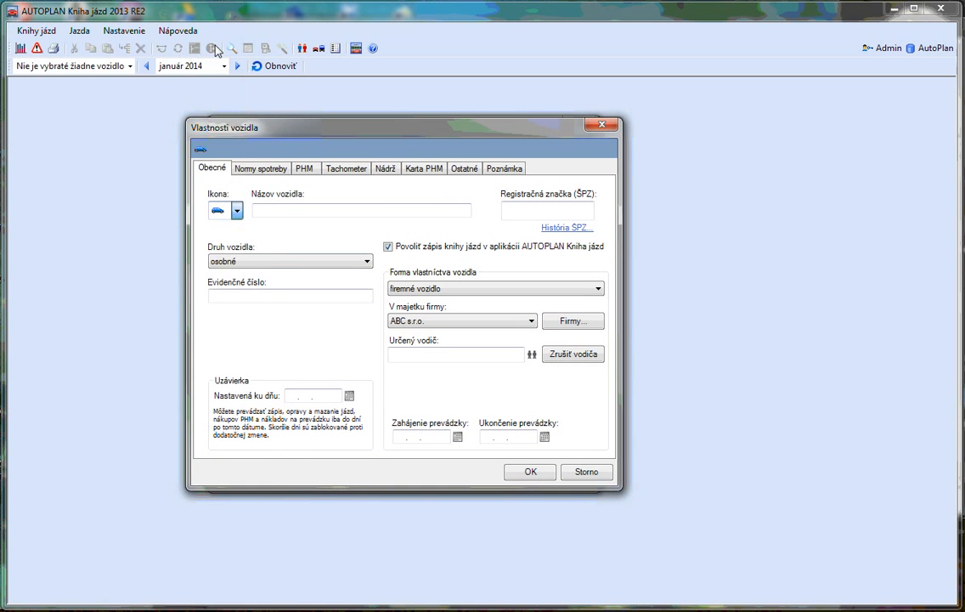
click(280, 212)
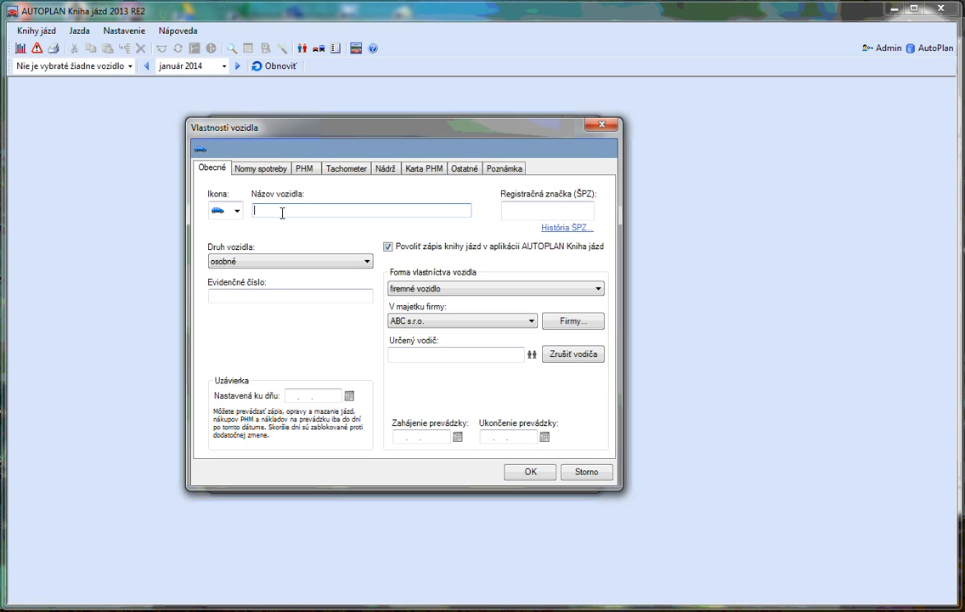
text(Škoda Octavia)
click(503, 211)
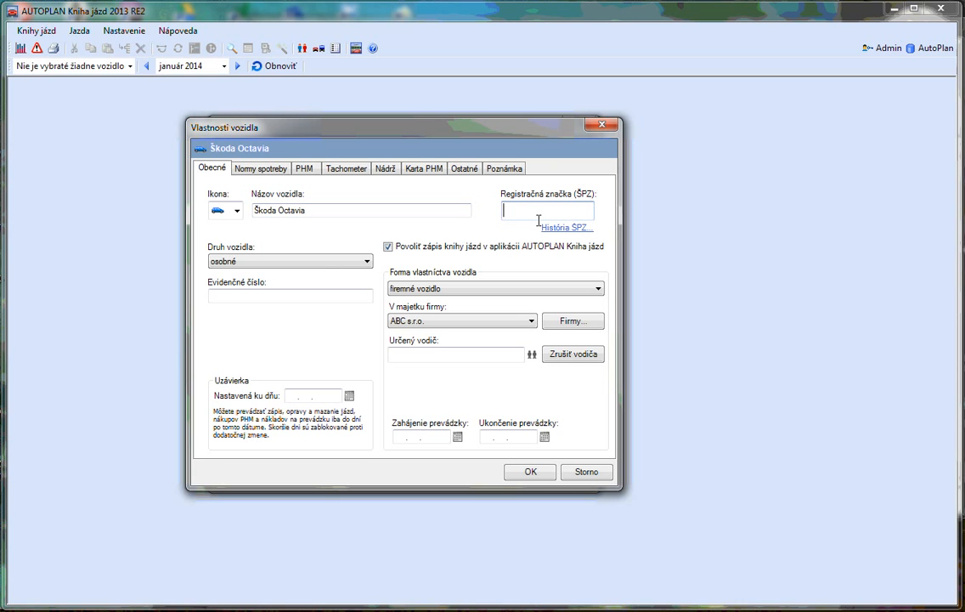
text(BA123)
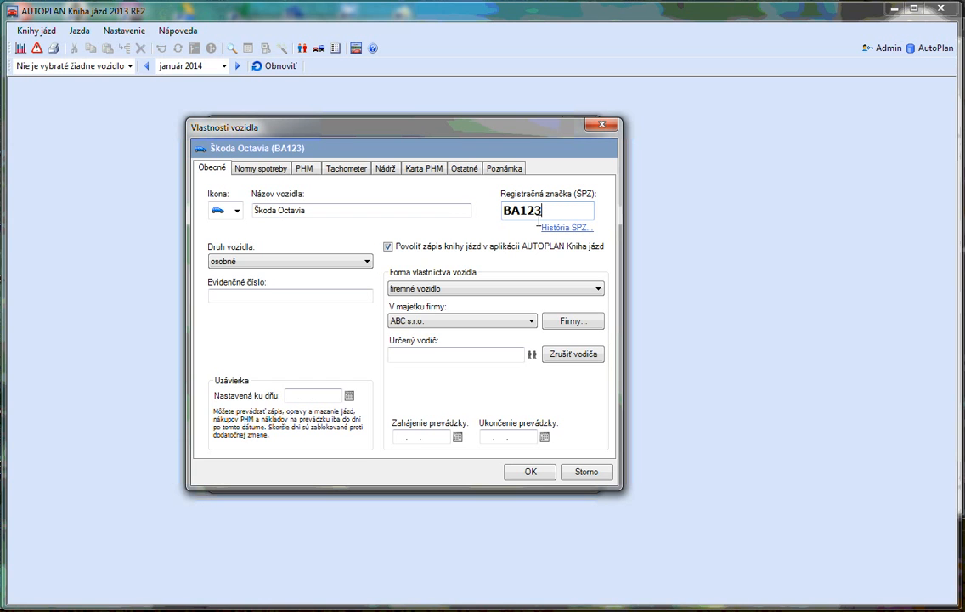
text(BB)
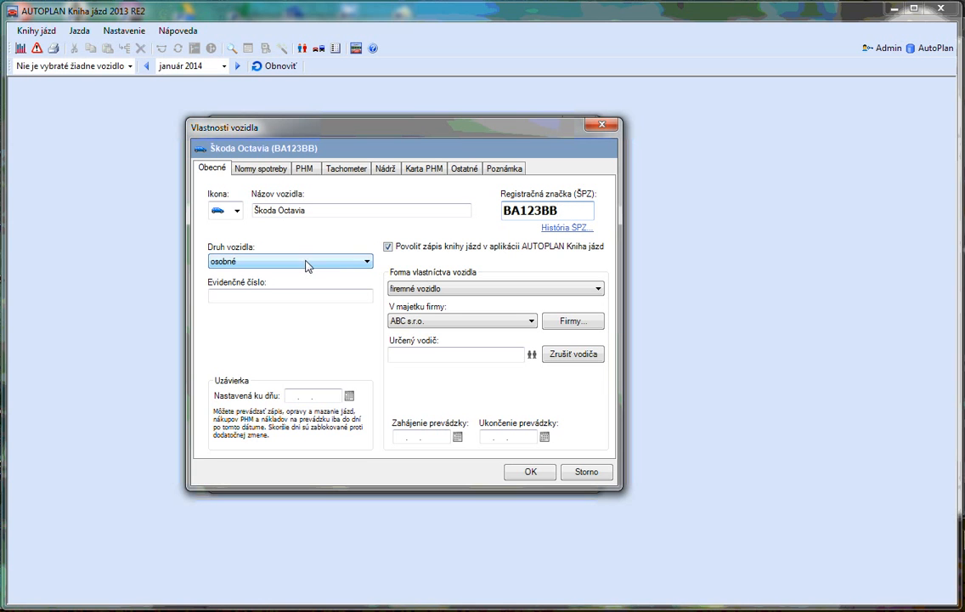
Check the vehicle's ownership options and assign the ABC s.r.o. employee as its designated driver (Určený vodič)
click(445, 290)
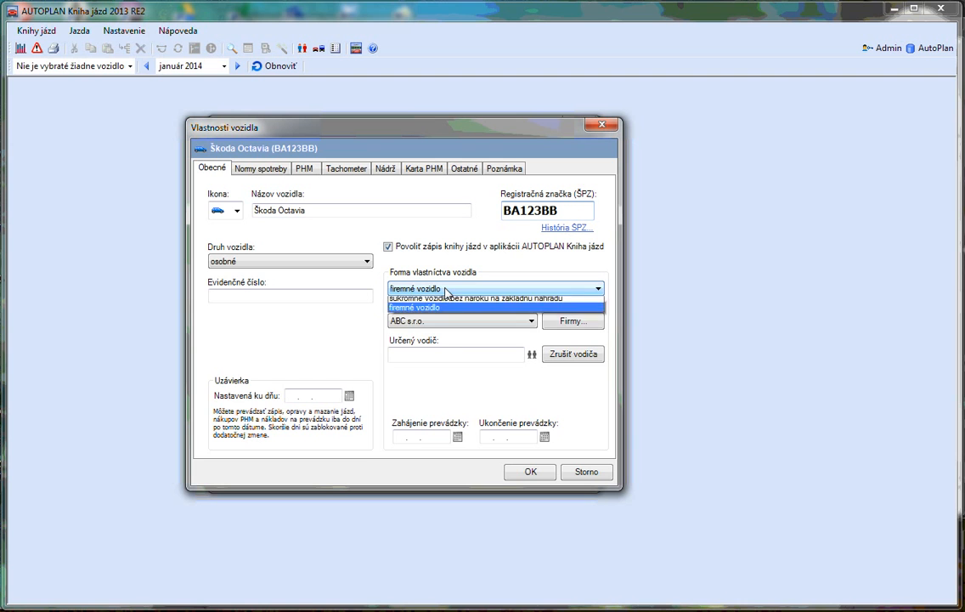
click(445, 289)
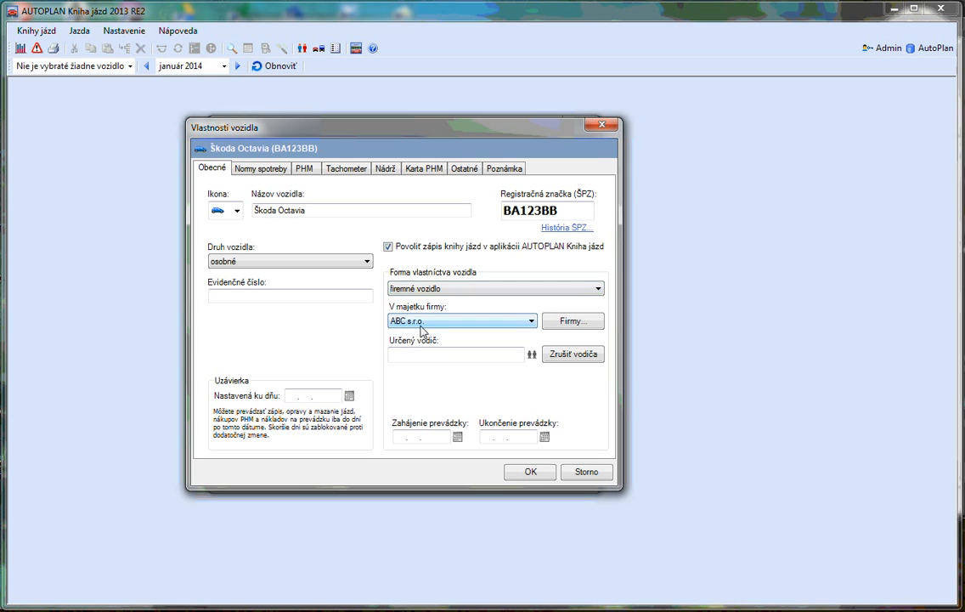
click(531, 355)
click(411, 420)
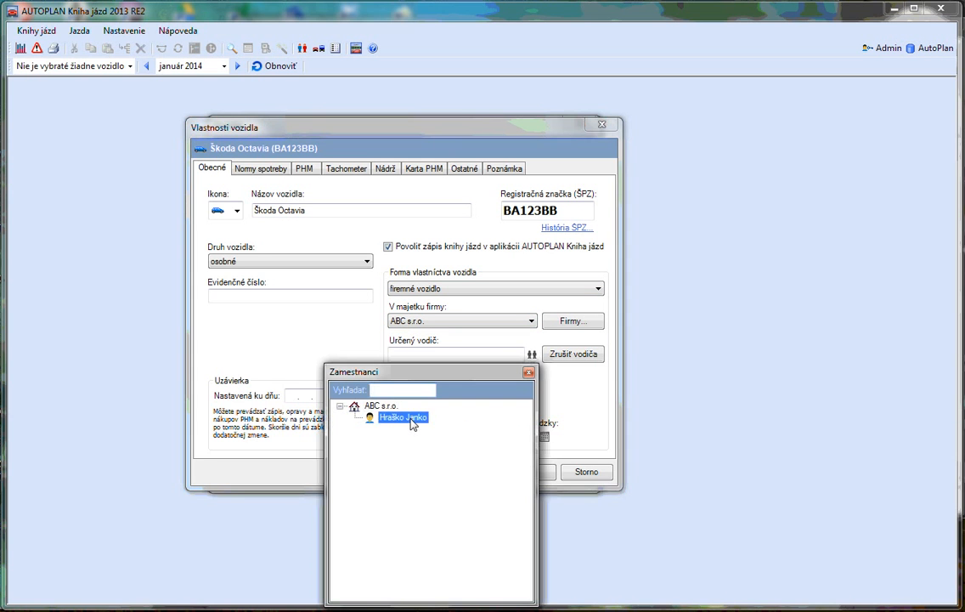
double_click(411, 420)
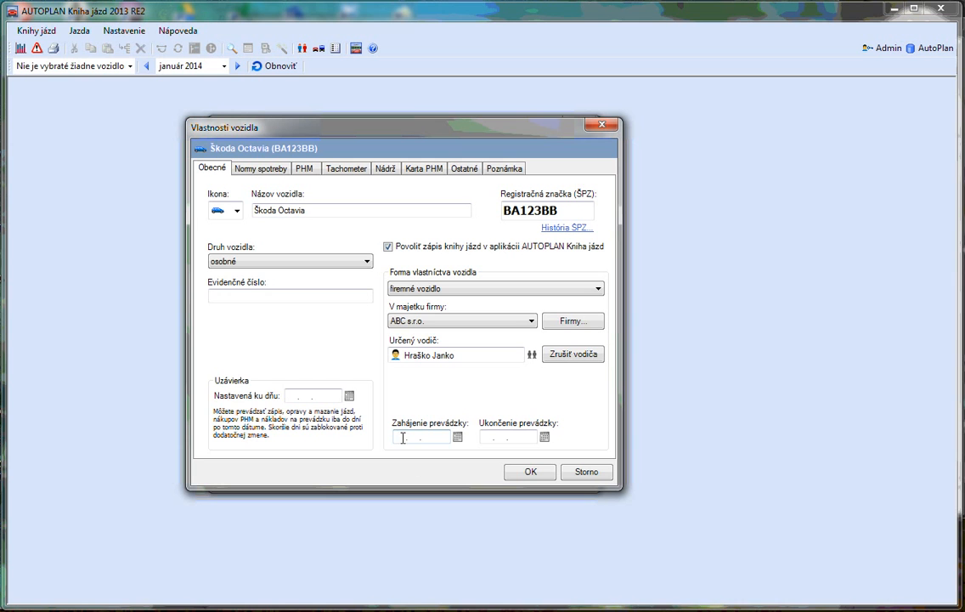
Set both the average and the city consumption norms to 6,3 l/100 km and the vehicle's fuel to Nafta
click(258, 170)
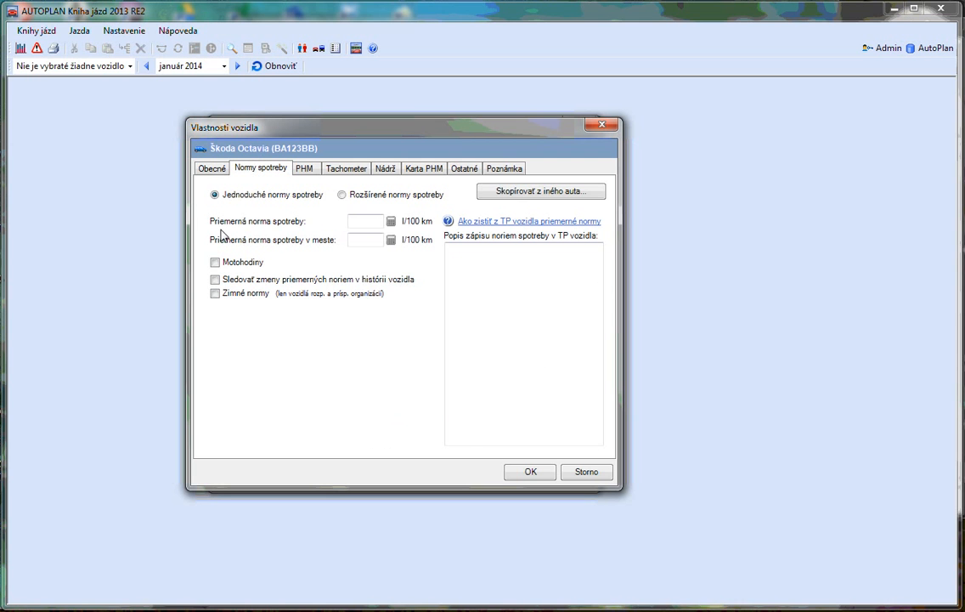
click(378, 226)
text(6,3)
click(367, 243)
text(6,3)
click(369, 226)
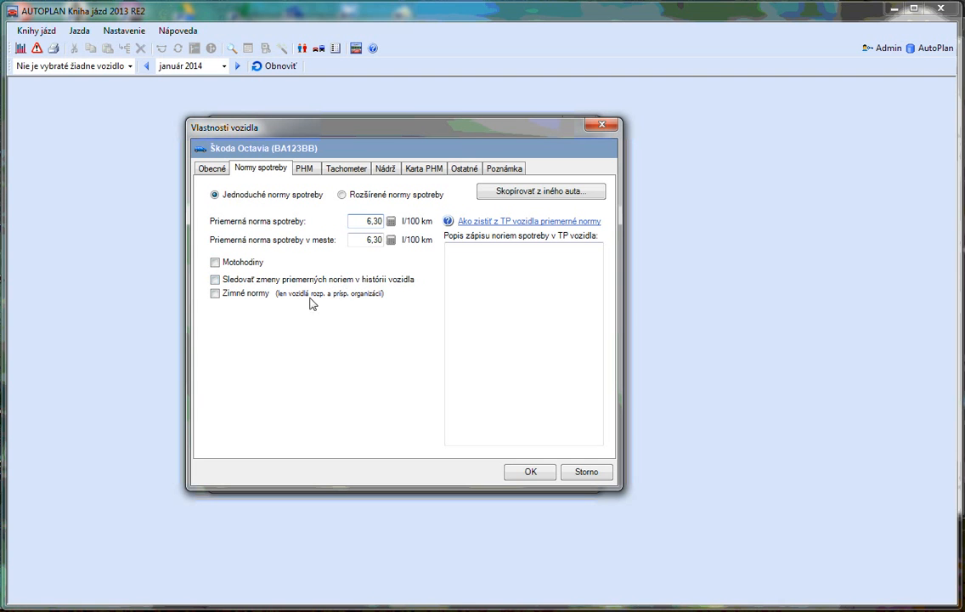
click(306, 170)
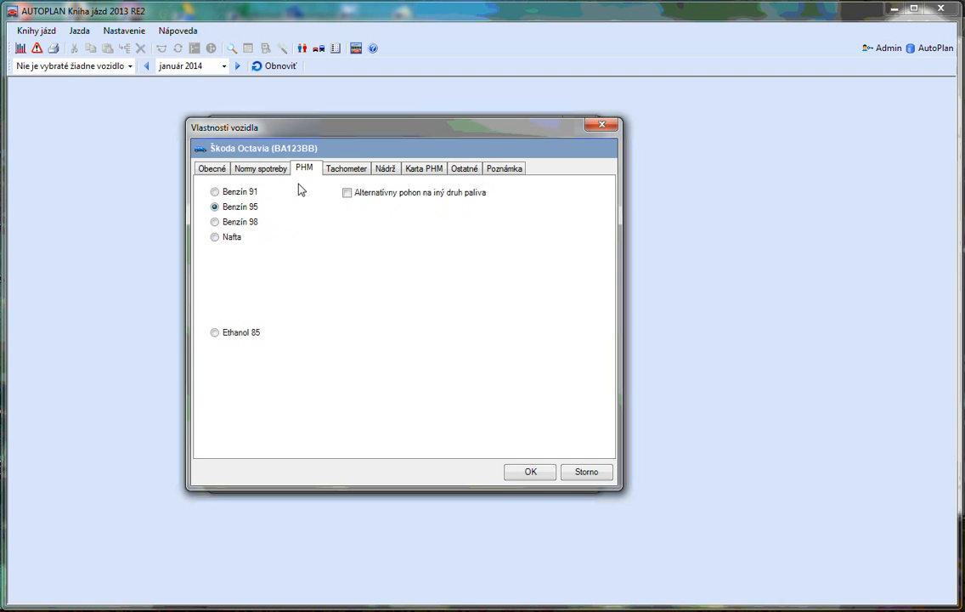
click(224, 239)
Set the vehicle's initial odometer reading to 25 as of 01.01.2014 at 00:00
click(346, 168)
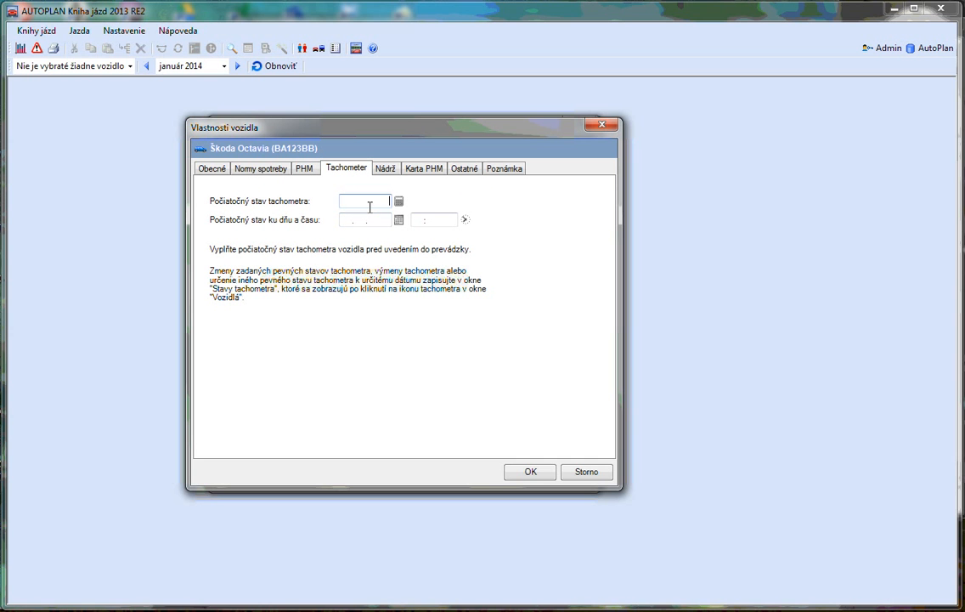
text(25)
click(361, 219)
text(010)
text(120)
text(14)
text(0)
text(0: 00)
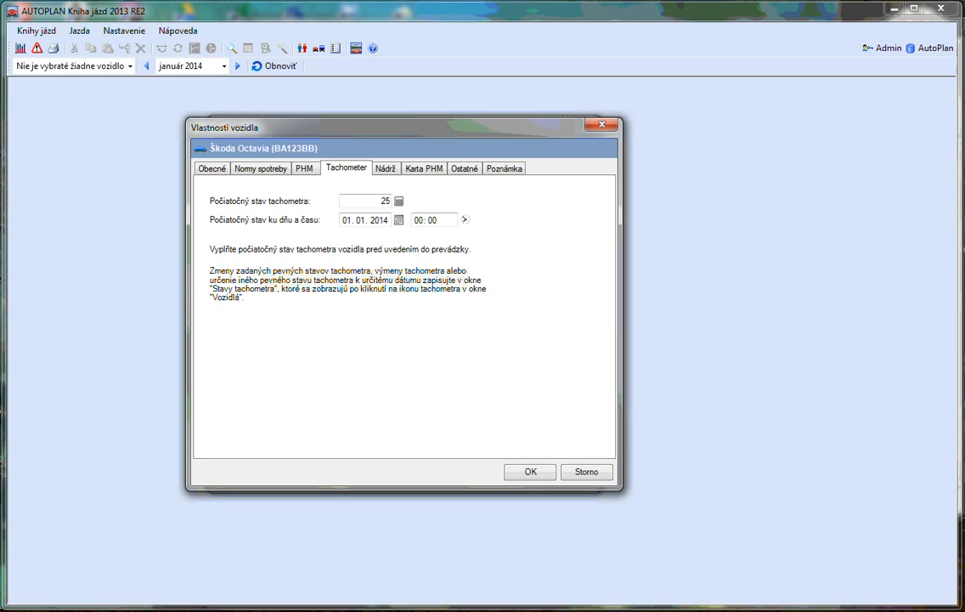
Set the vehicle's tank capacity to 60 litres and track the tank level by assumed consumption (Sledovať stav nádrže podľa predpokladanej spotreby)
click(384, 168)
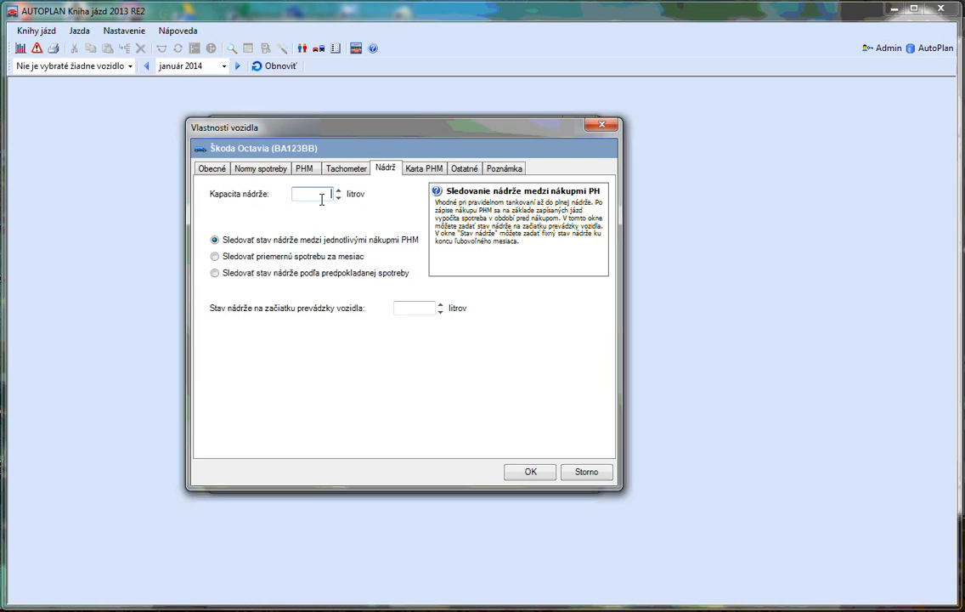
text(0)
click(213, 258)
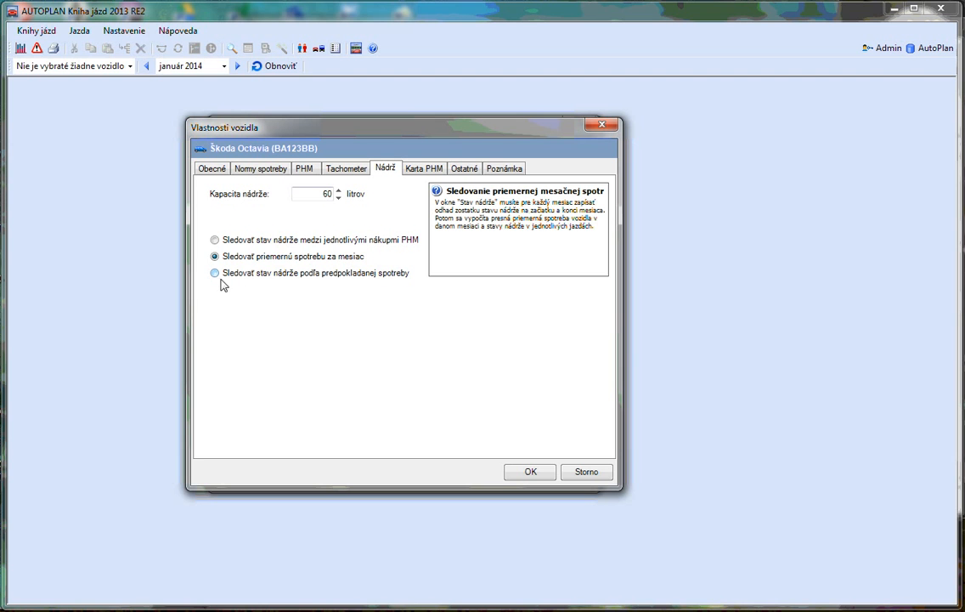
click(215, 272)
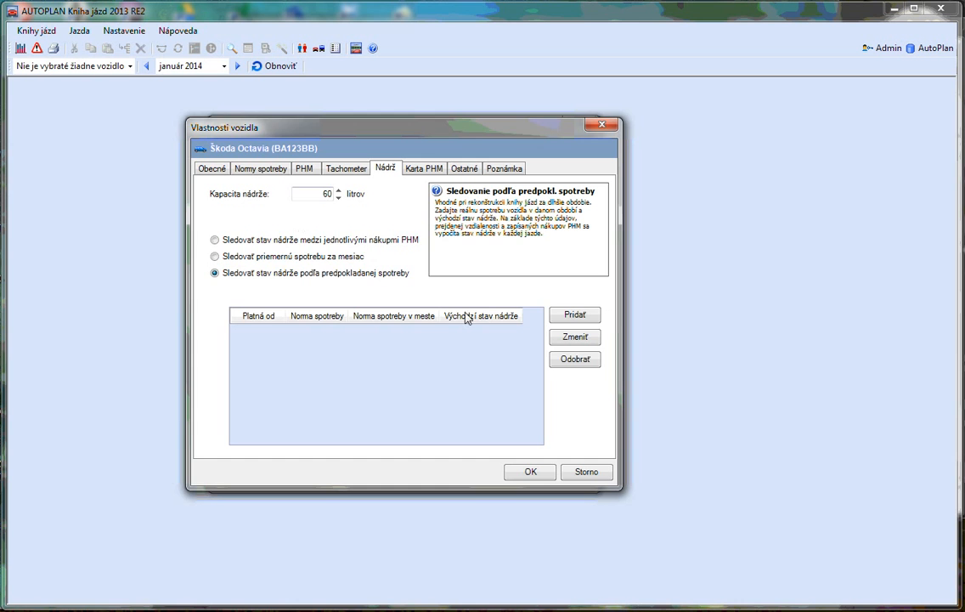
Add an assumed consumption entry valid from 01.01.2014 00:00 with 6,3 l/100 km for both norms and an initial tank level of 25 litres
click(572, 315)
text(0101)
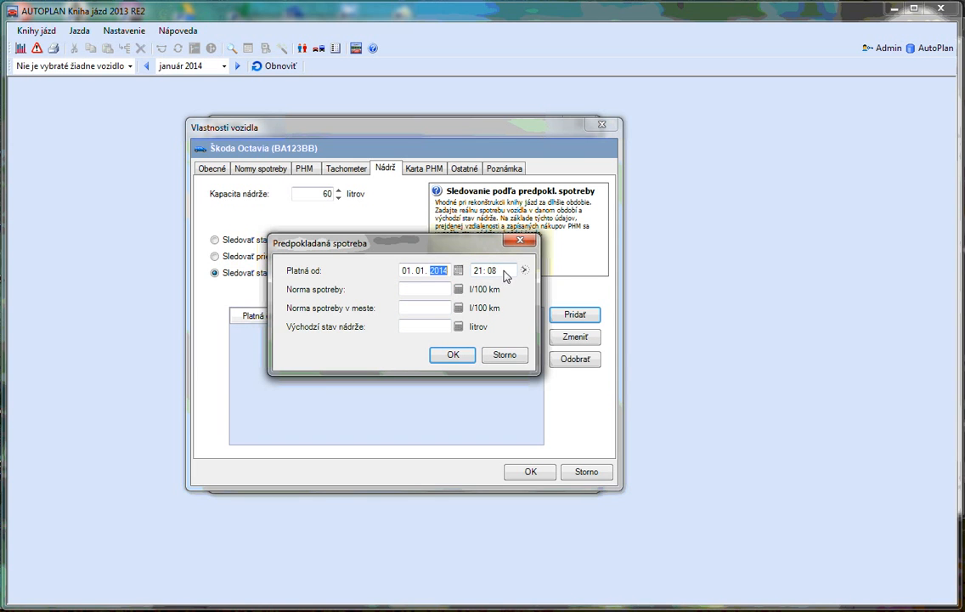
key(Tab)
text(0000)
click(442, 287)
text(6,3)
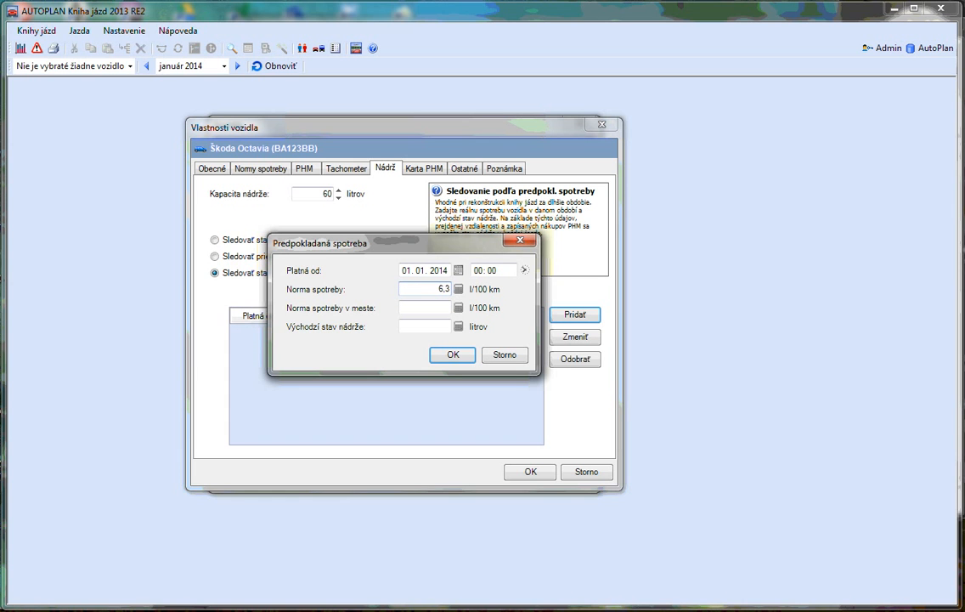
click(443, 308)
text(6,3)
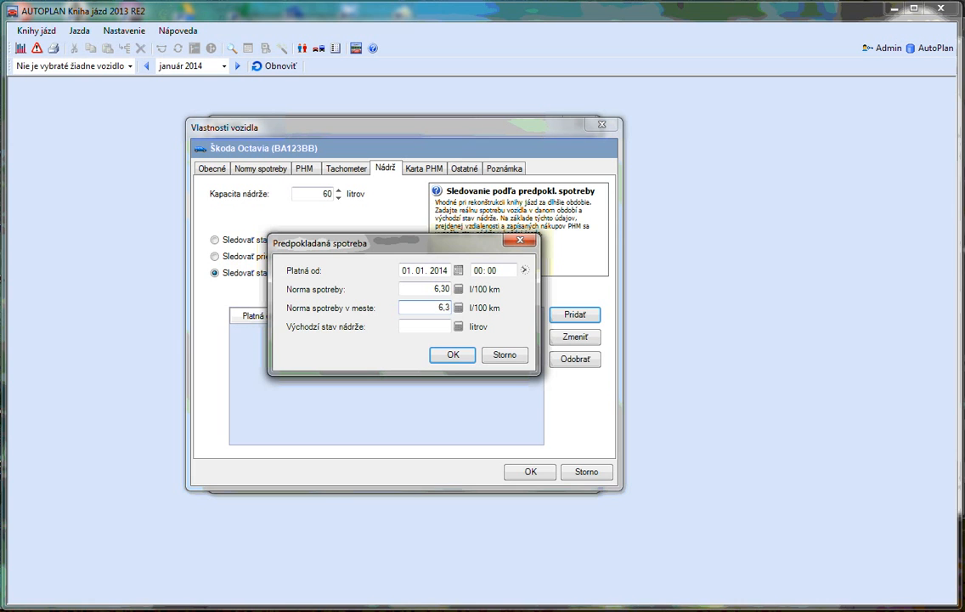
click(448, 327)
text(25)
click(455, 355)
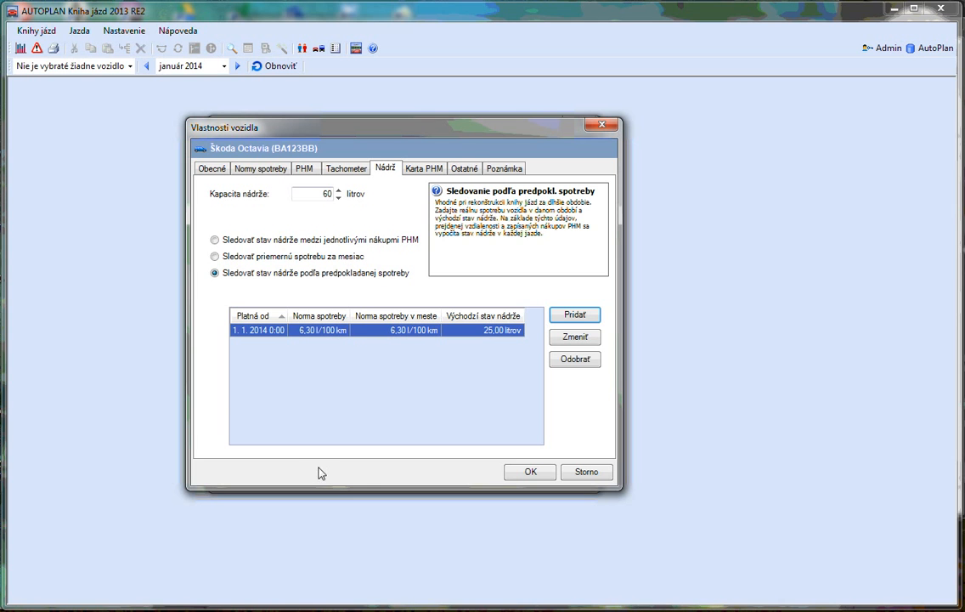
Check the fuel card fields, set the usual first departure to 07:30 and the break between trips to 01:00, and save the vehicle
click(431, 172)
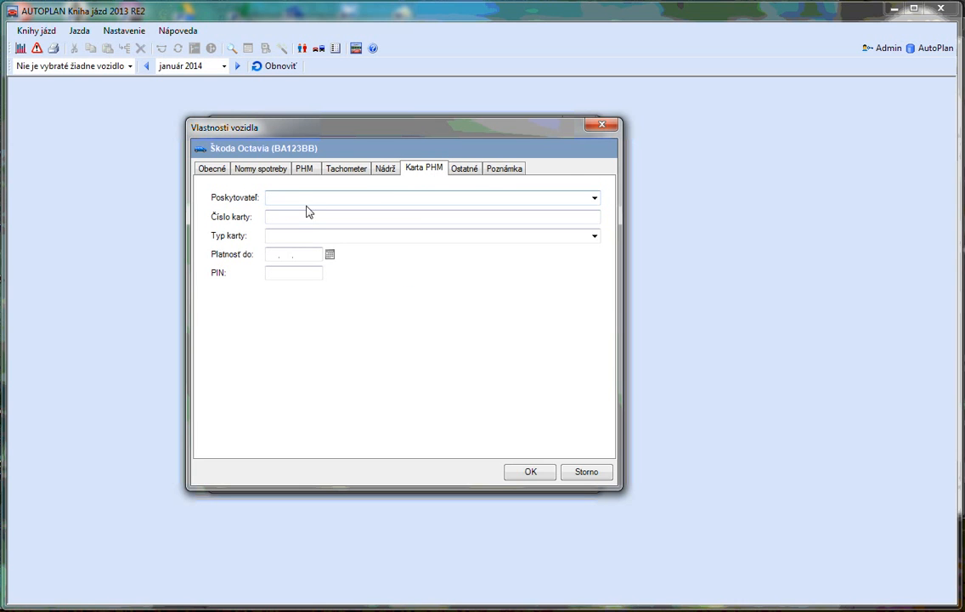
click(469, 172)
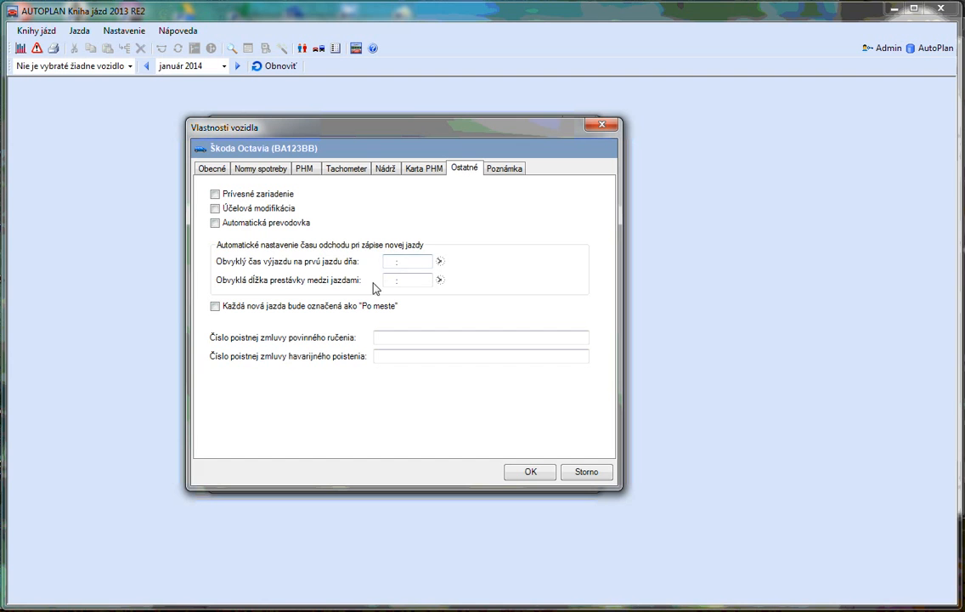
click(395, 262)
text(0730)
click(400, 283)
text(0100)
click(529, 474)
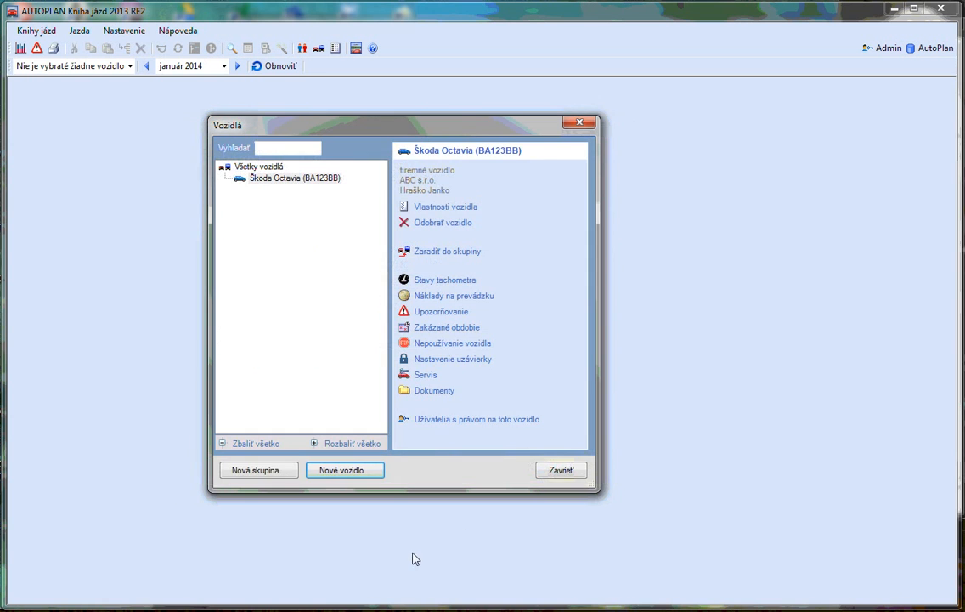
Close the vehicle list and open the January 2014 logbook of the Škoda Octavia (BA123BB)
click(559, 472)
click(75, 66)
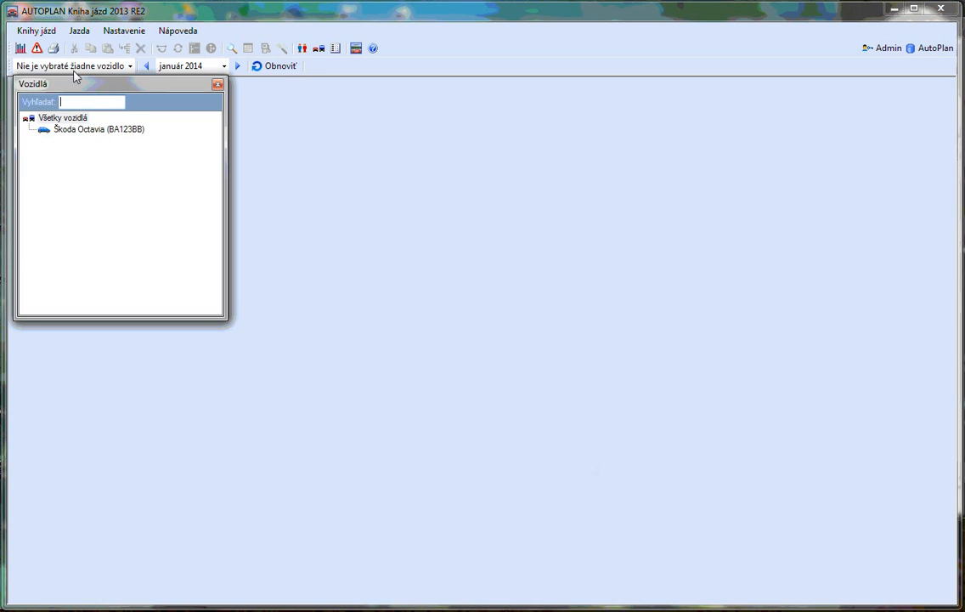
click(78, 130)
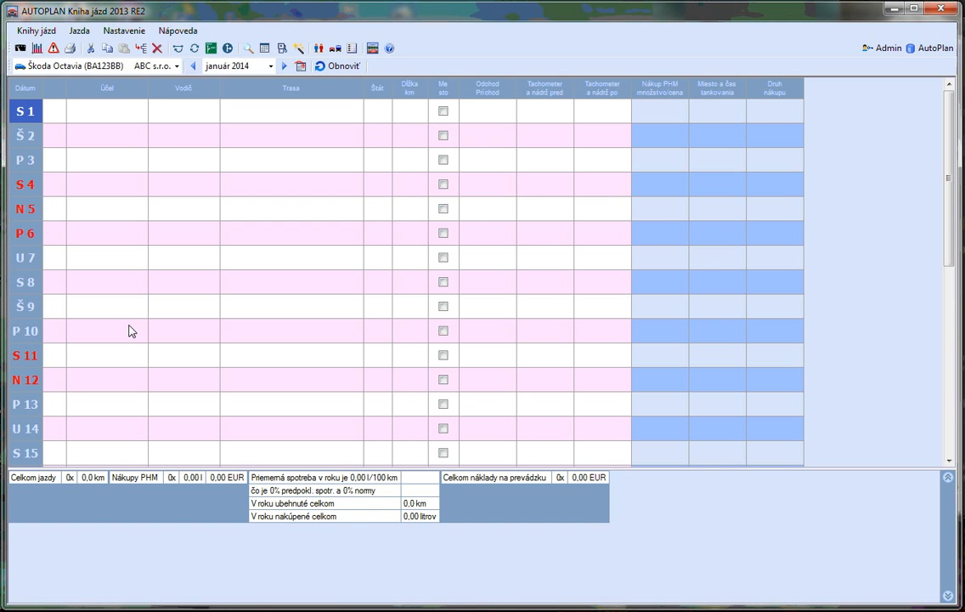